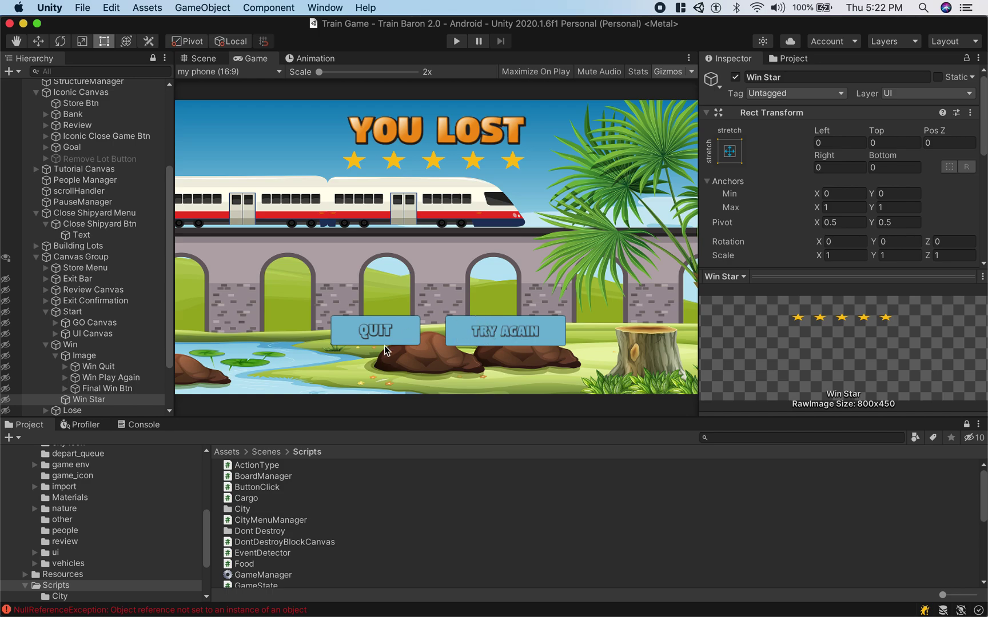
# - Run the game in play mode and start a round from the title screen
pyautogui.click(457, 41)
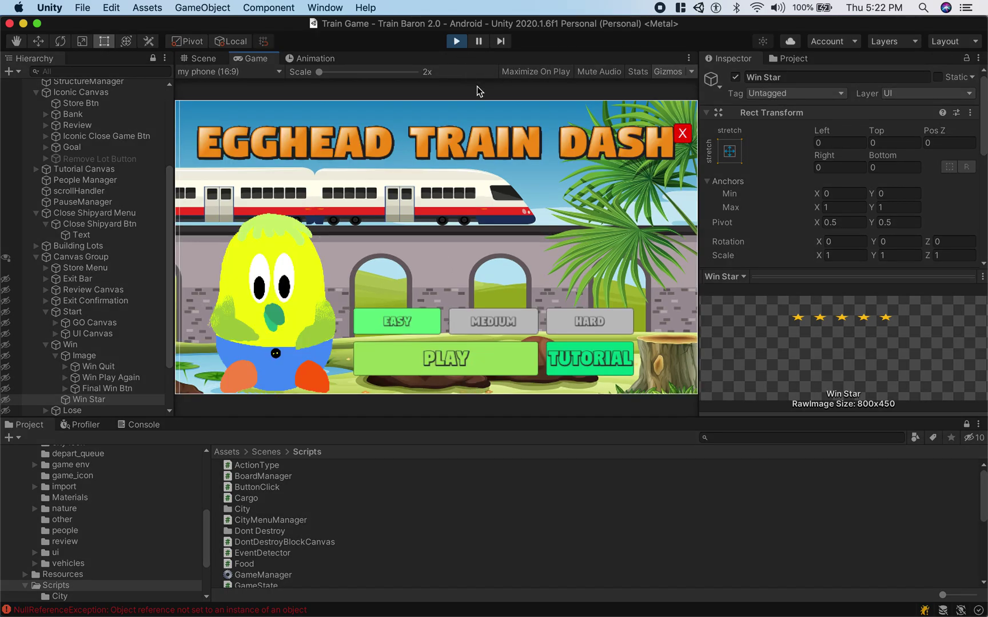
pyautogui.click(487, 354)
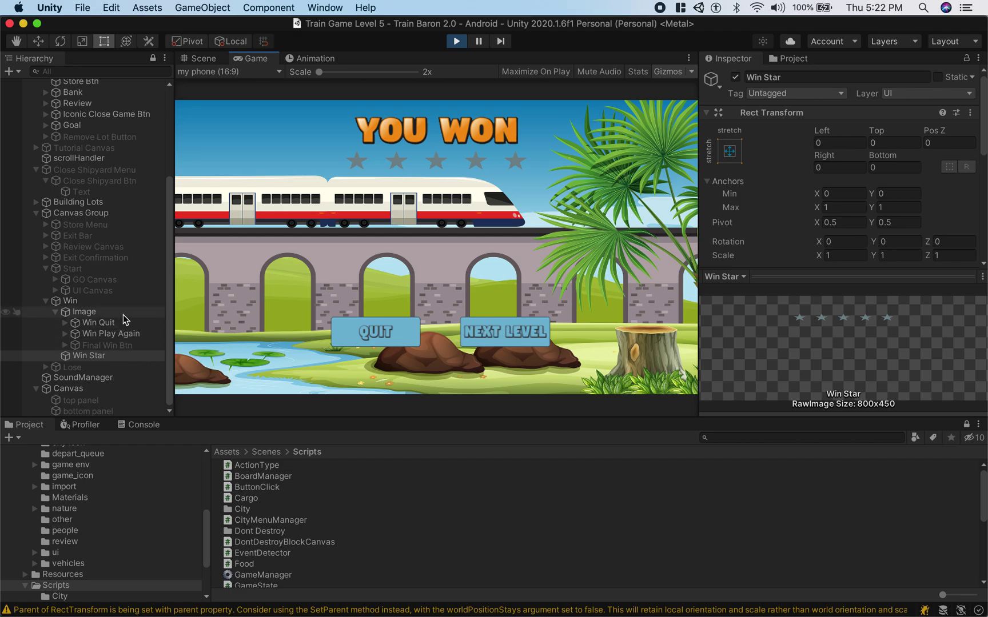
# - Examine the Text component of the Next Level button on the win screen in the Scene view
pyautogui.click(215, 58)
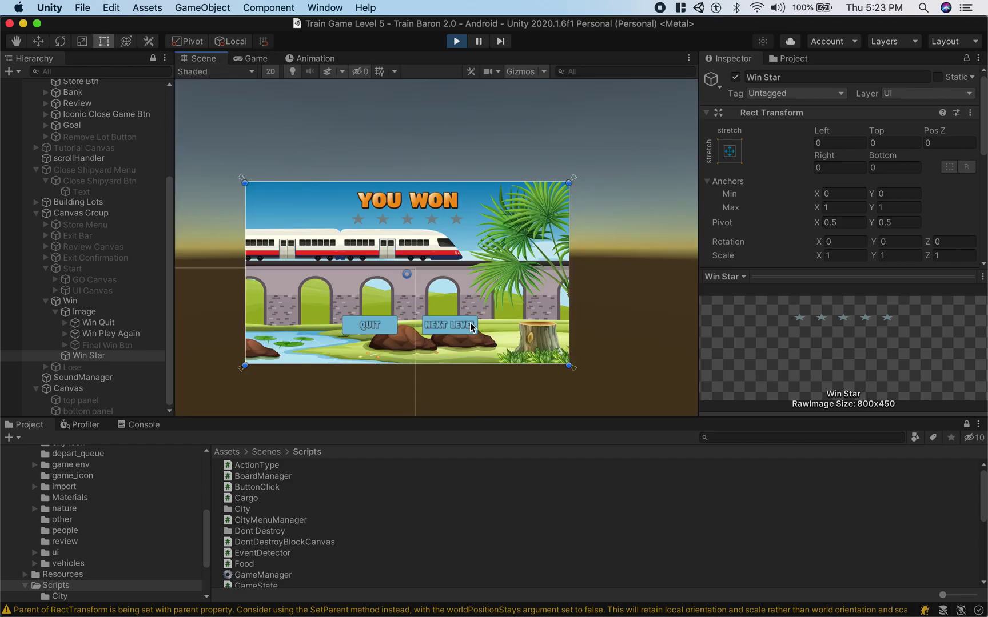
pyautogui.click(455, 325)
pyautogui.click(450, 324)
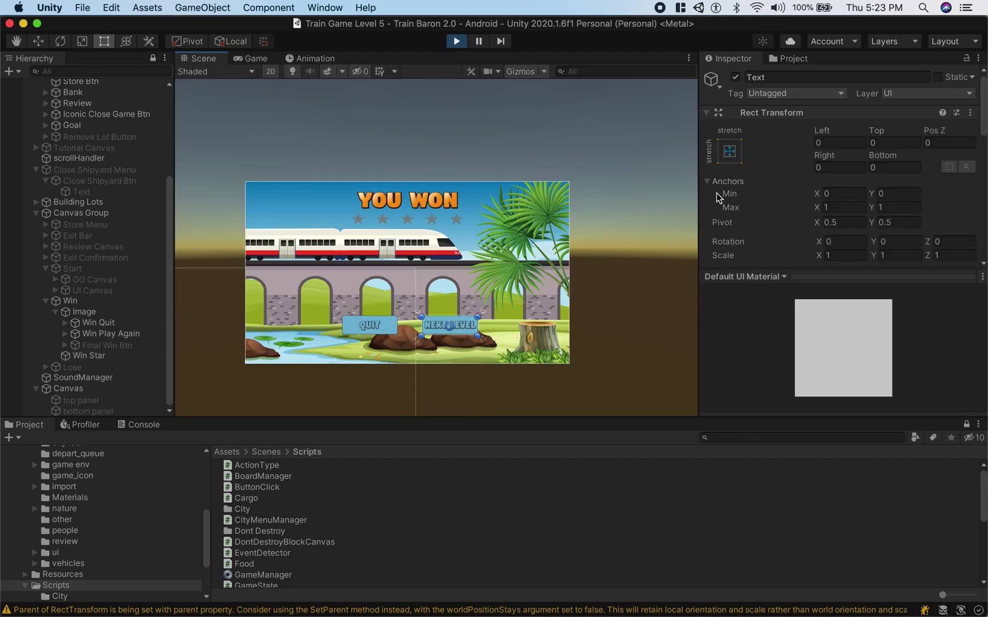
pyautogui.scroll(-5, 818, 227)
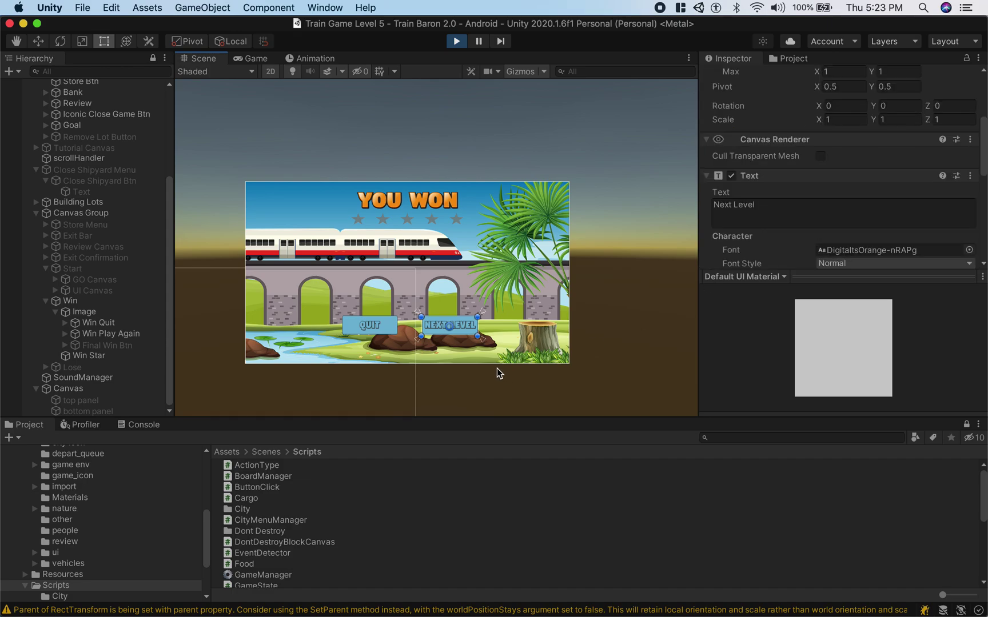
# - Examine the Image and Button components of the Win Play Again object, and clear the selection
pyautogui.click(462, 325)
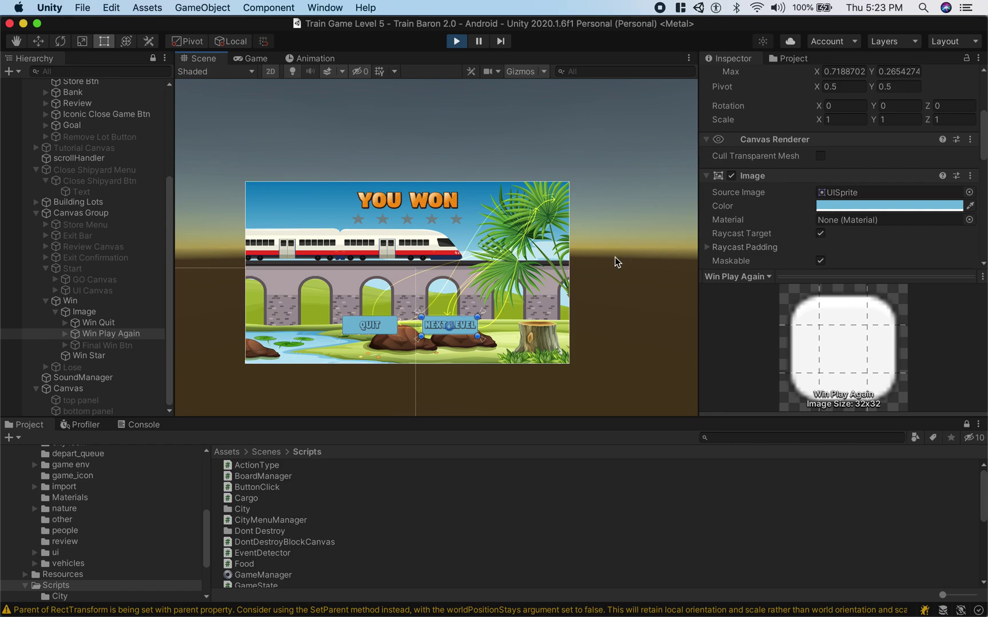
pyautogui.click(117, 336)
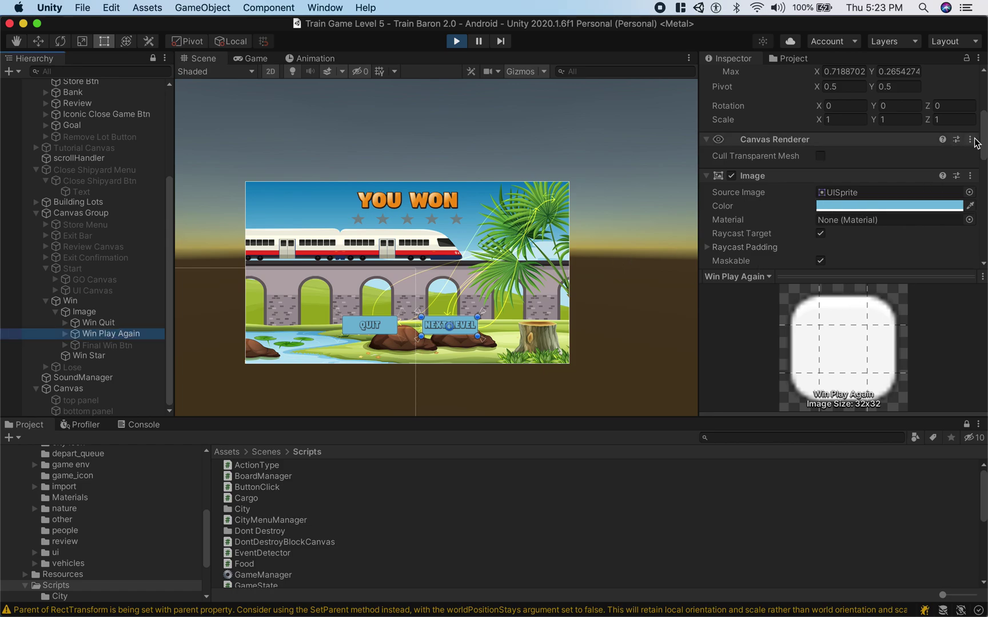
pyautogui.moveTo(982, 139); pyautogui.dragTo(984, 73)
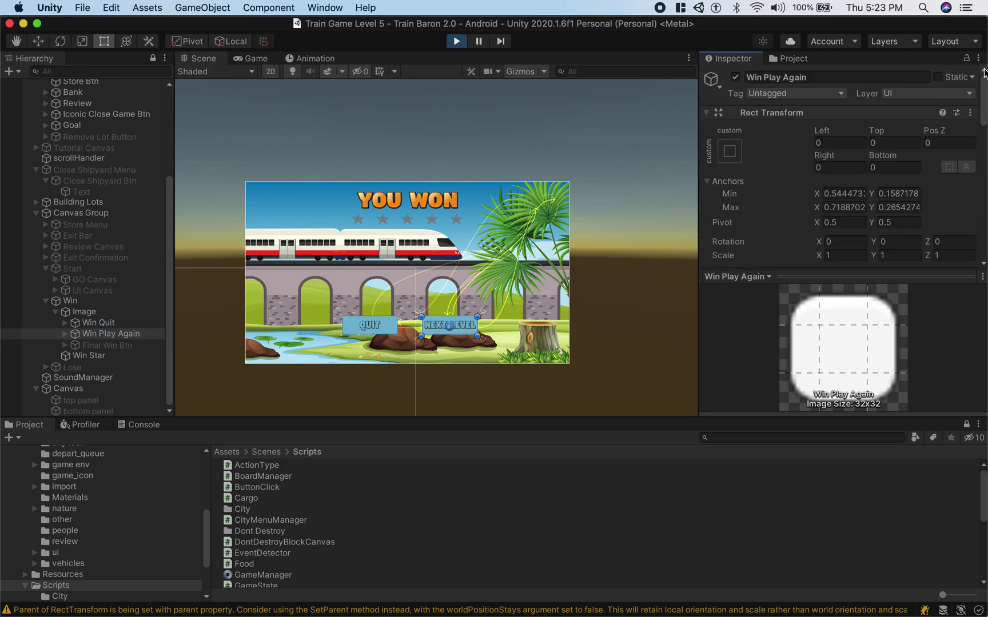
pyautogui.scroll(-1, 979, 113)
pyautogui.scroll(-10, 979, 113)
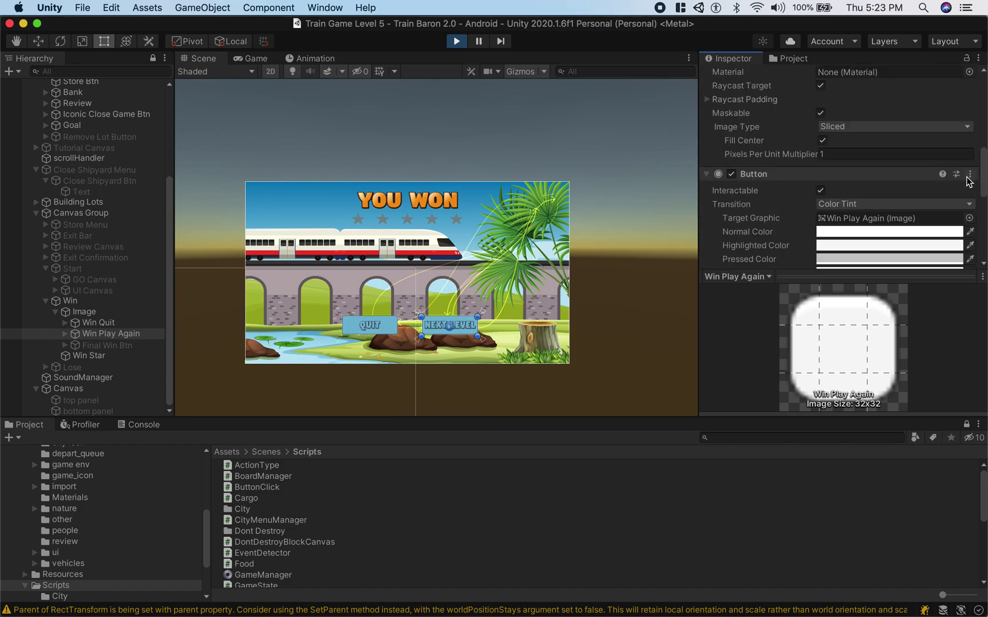
pyautogui.scroll(-5, 966, 184)
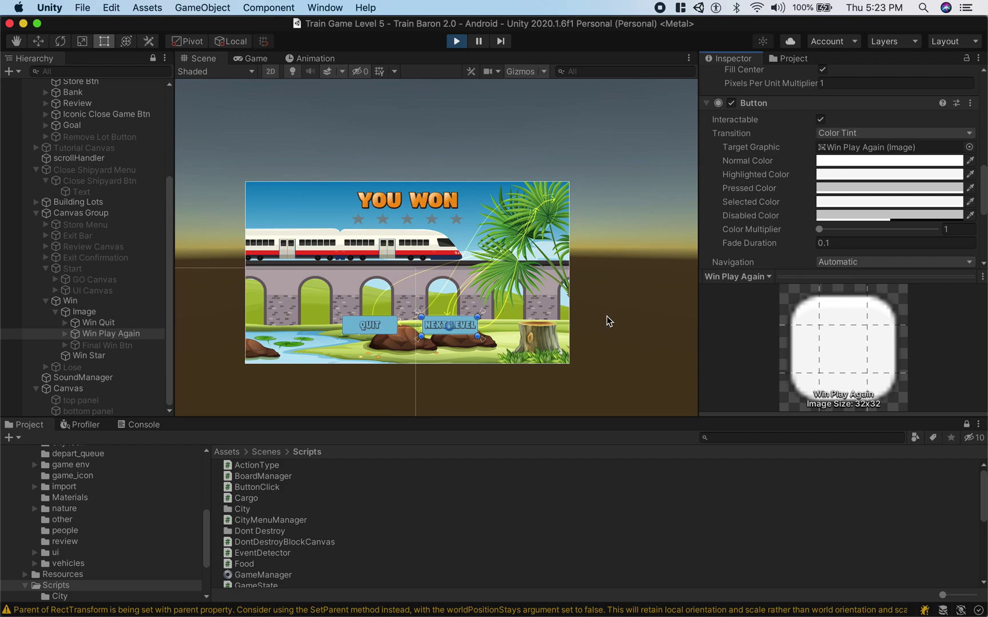
pyautogui.click(439, 145)
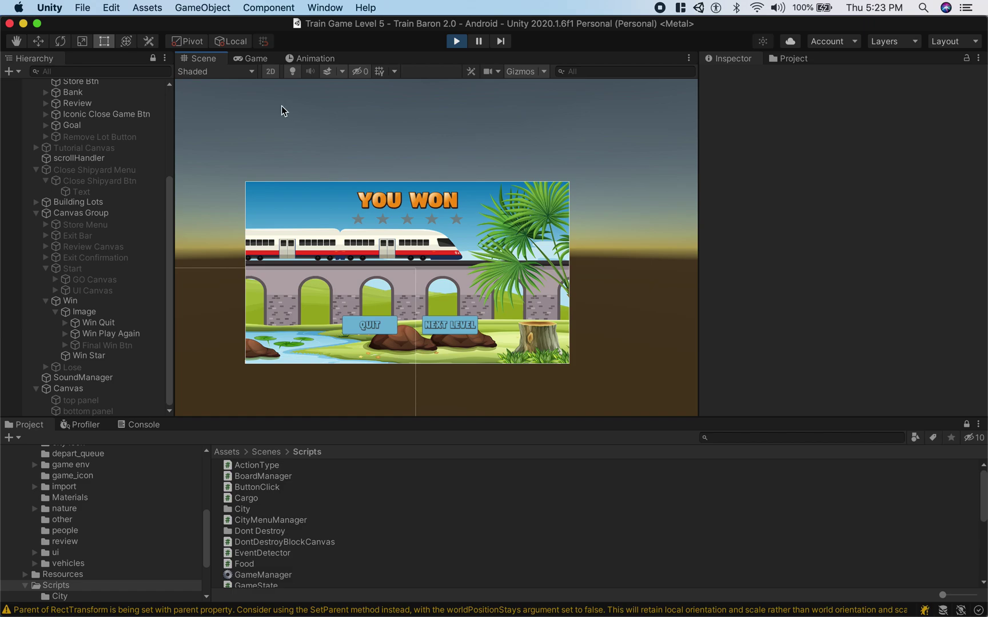
# - Return to the Game view and examine the EventSystem of the Train Game Level 5 scene with its live pointer and raycast readout
pyautogui.click(253, 58)
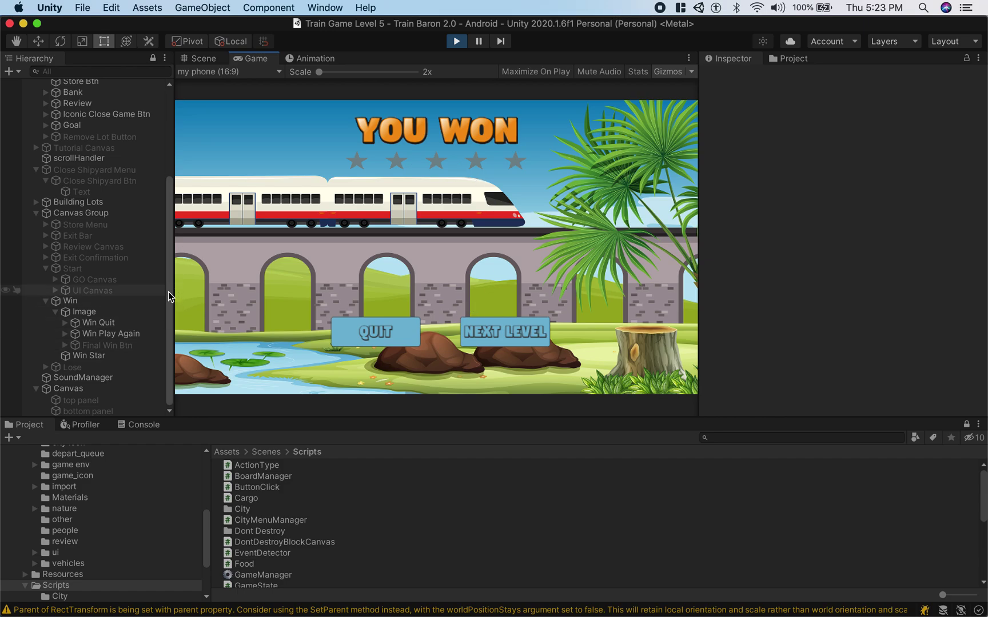
pyautogui.moveTo(168, 291); pyautogui.dragTo(187, 205)
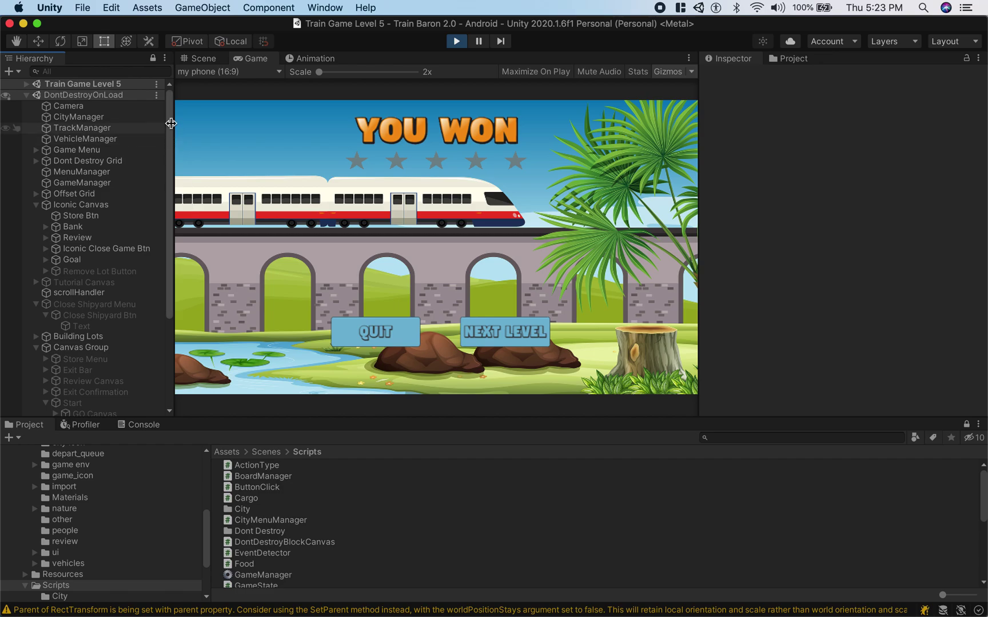
pyautogui.click(26, 84)
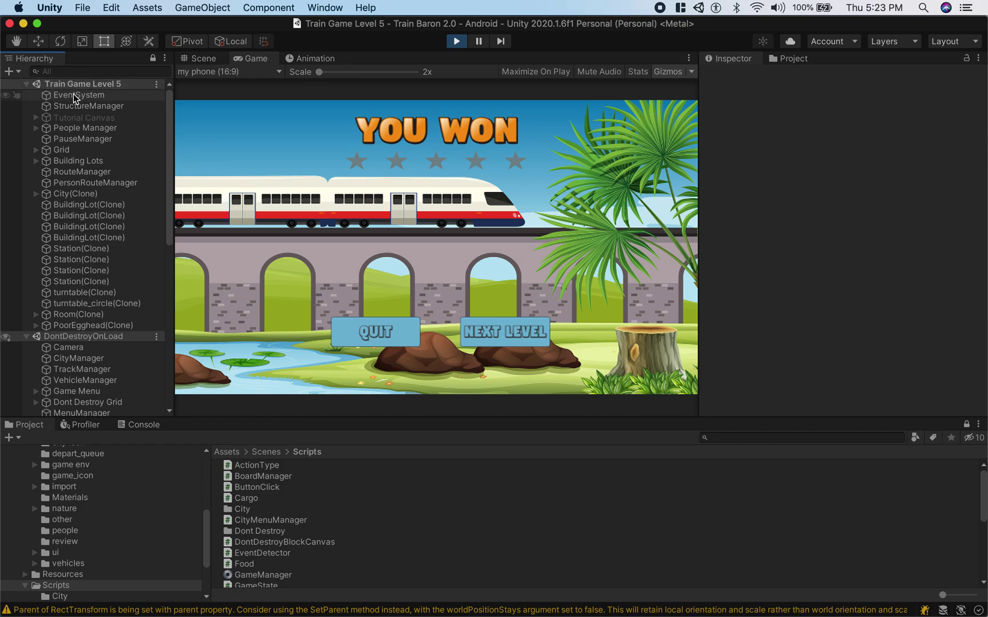
pyautogui.click(109, 95)
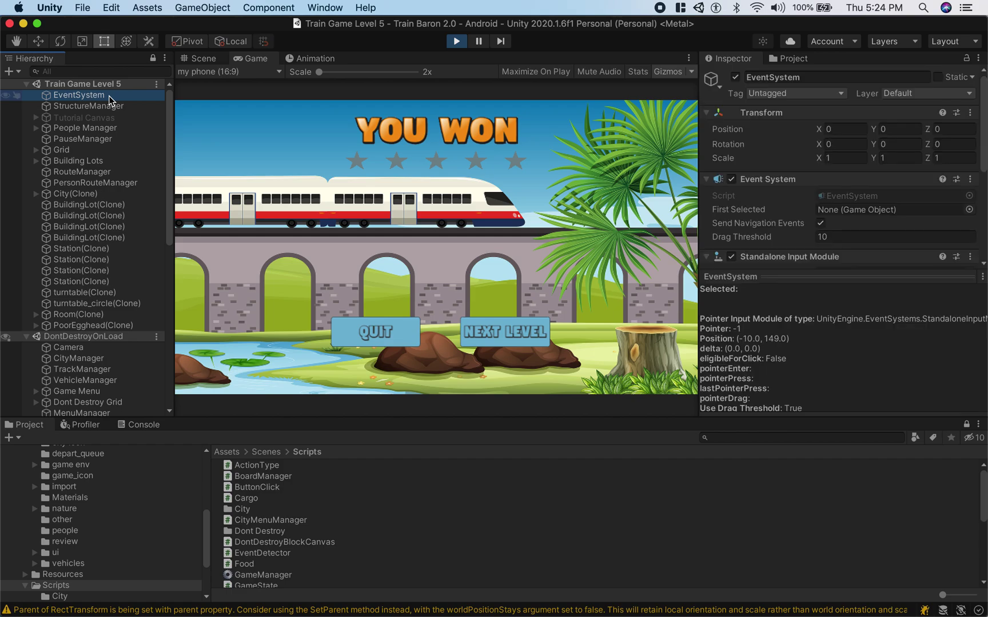
pyautogui.moveTo(789, 278); pyautogui.dragTo(784, 443)
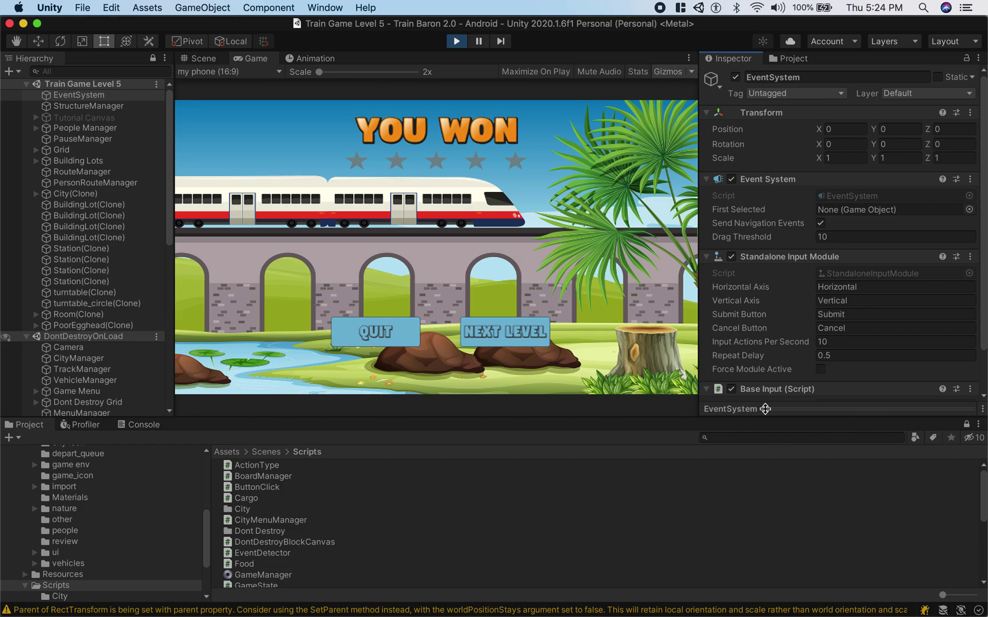
pyautogui.moveTo(765, 404); pyautogui.dragTo(768, 240)
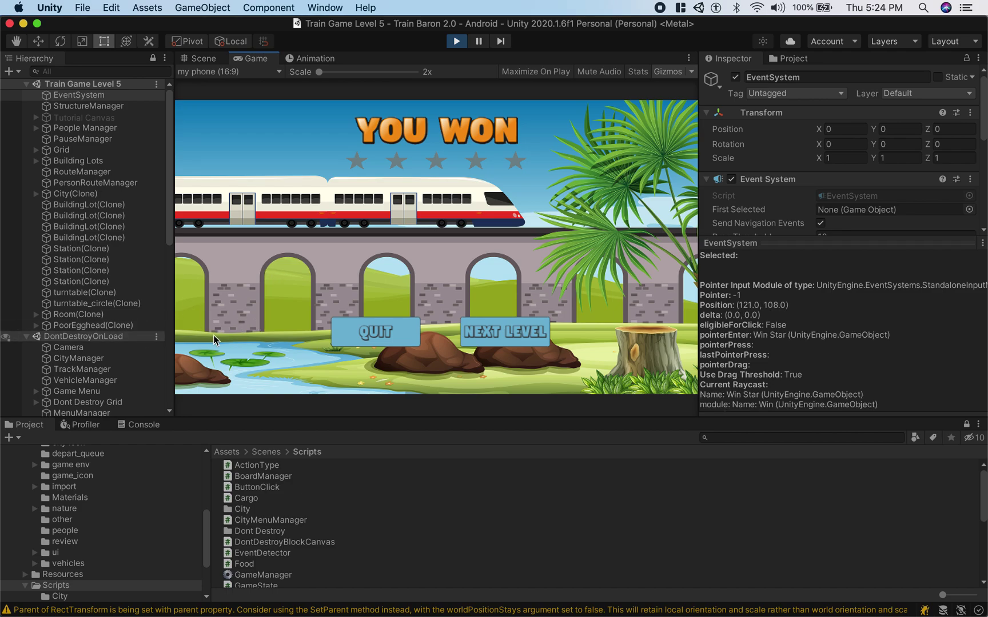
# - Deactivate and reactivate the Win Play Again object under the Win canvas to check which button it controls
pyautogui.scroll(-10, 106, 352)
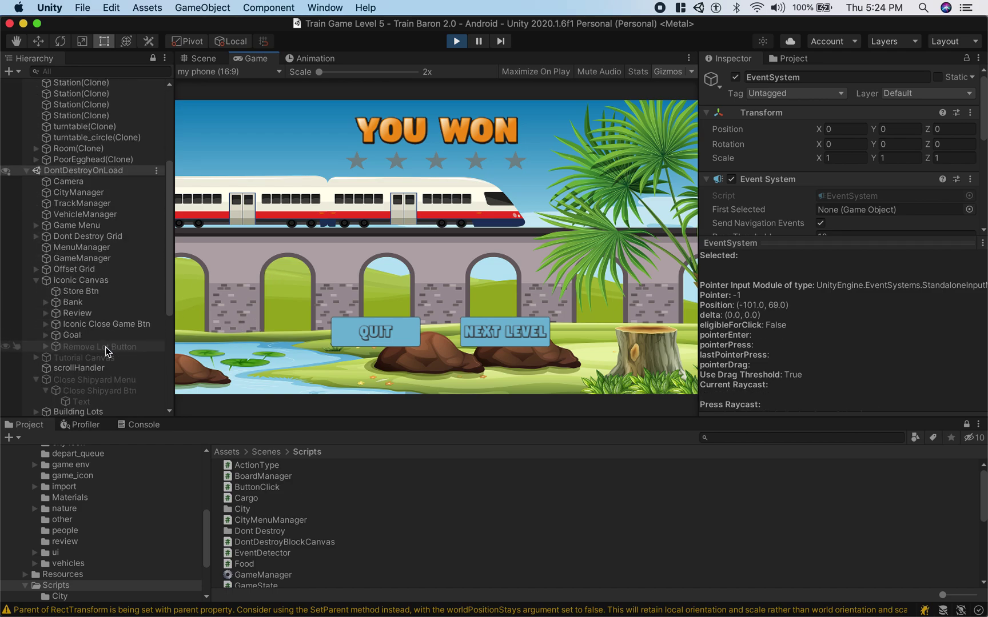
pyautogui.scroll(-5, 105, 352)
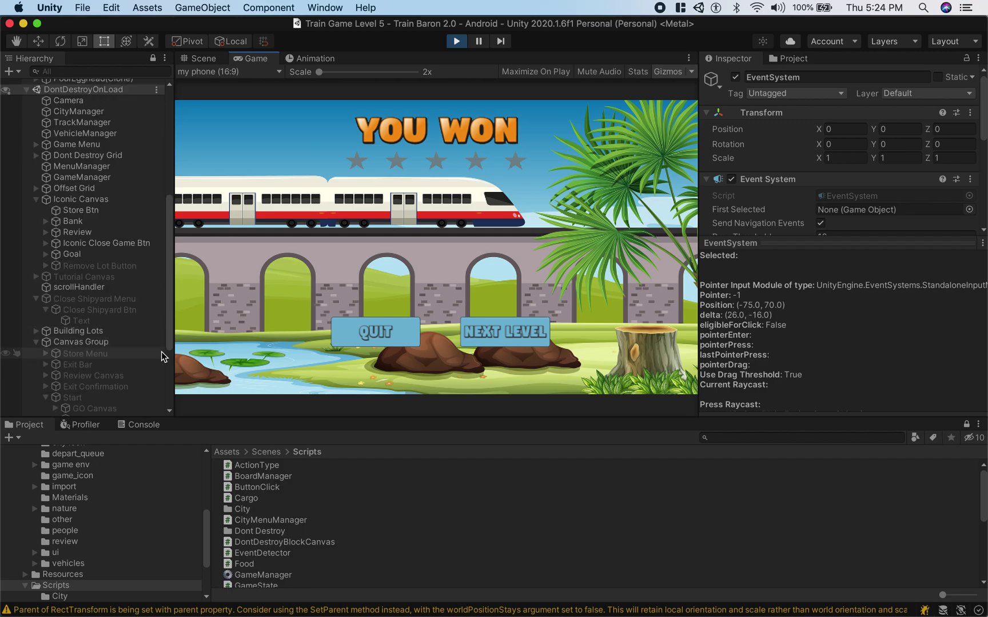
pyautogui.scroll(-8, 128, 355)
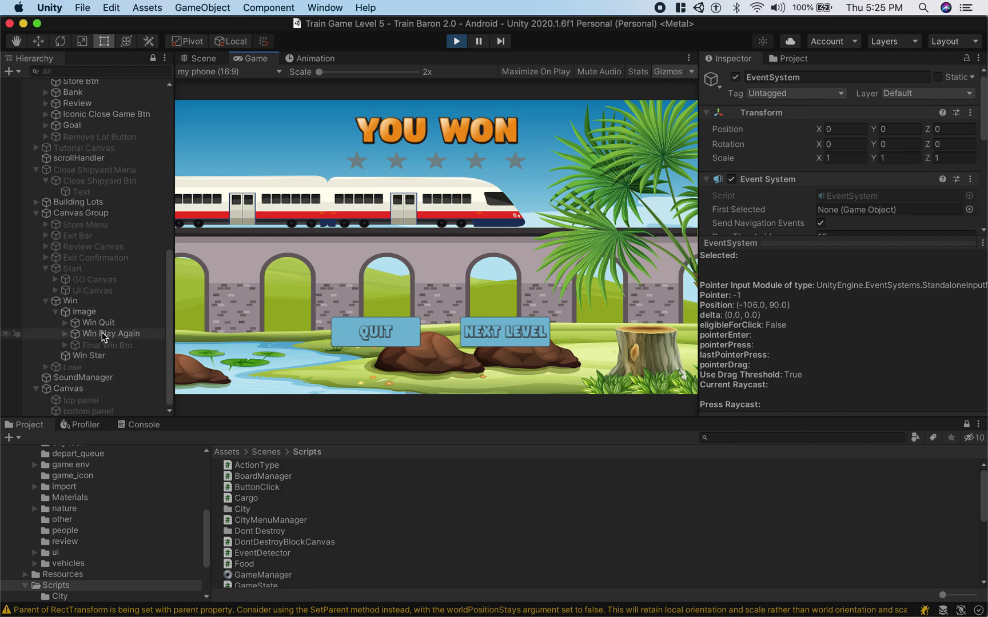
pyautogui.click(143, 338)
pyautogui.click(735, 78)
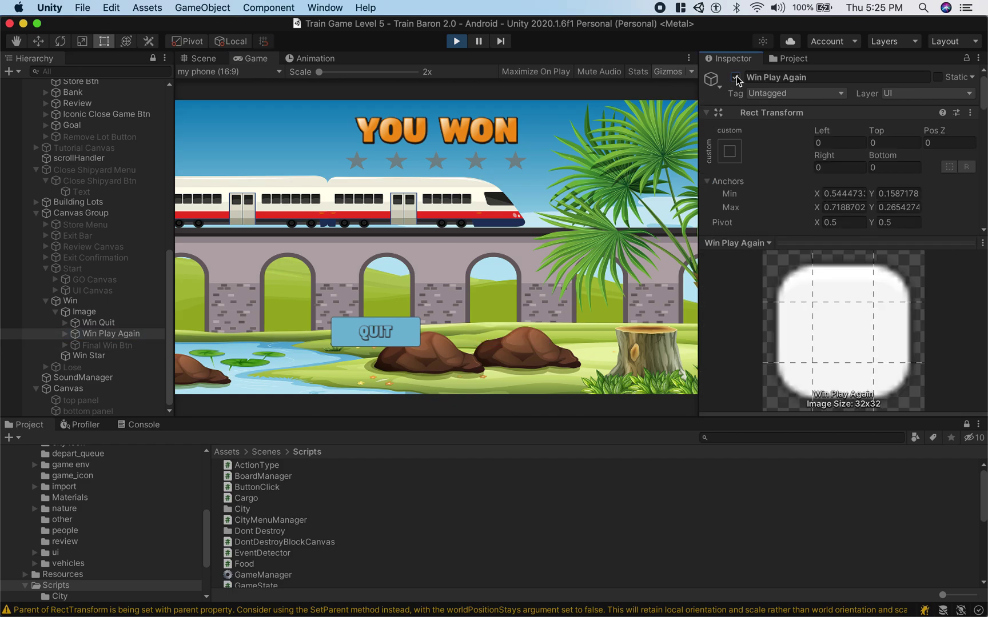
pyautogui.click(735, 77)
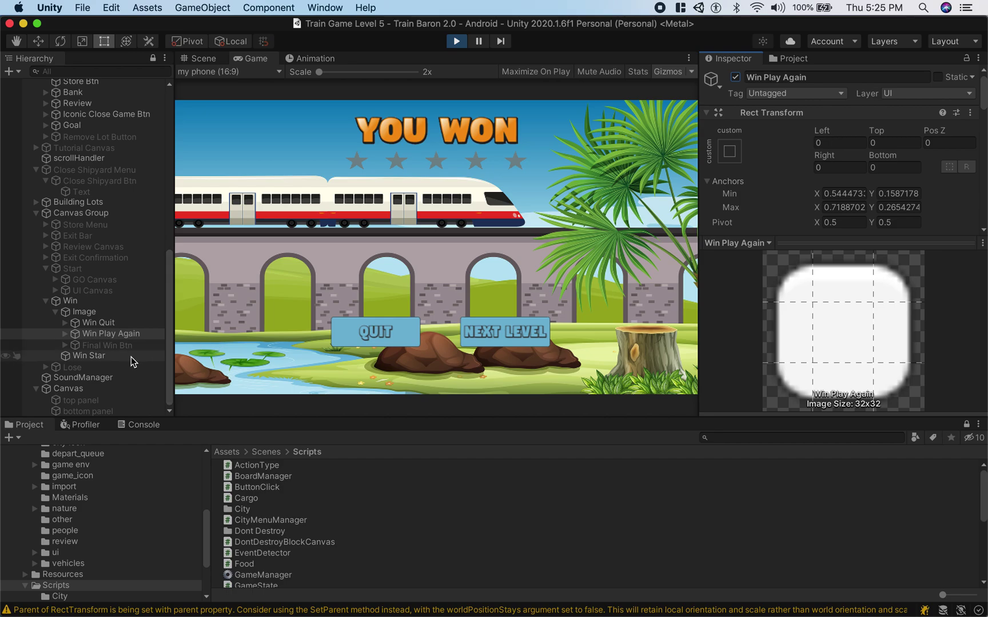
# - Deactivate the Win Star object and test the Next Level button in the running game
pyautogui.click(132, 356)
pyautogui.click(735, 77)
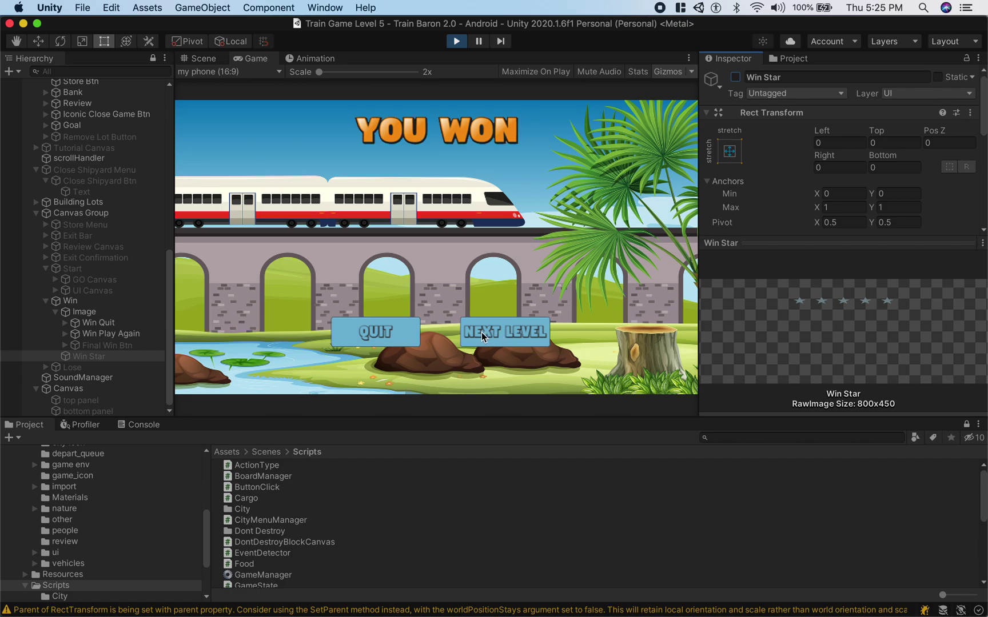
pyautogui.click(510, 326)
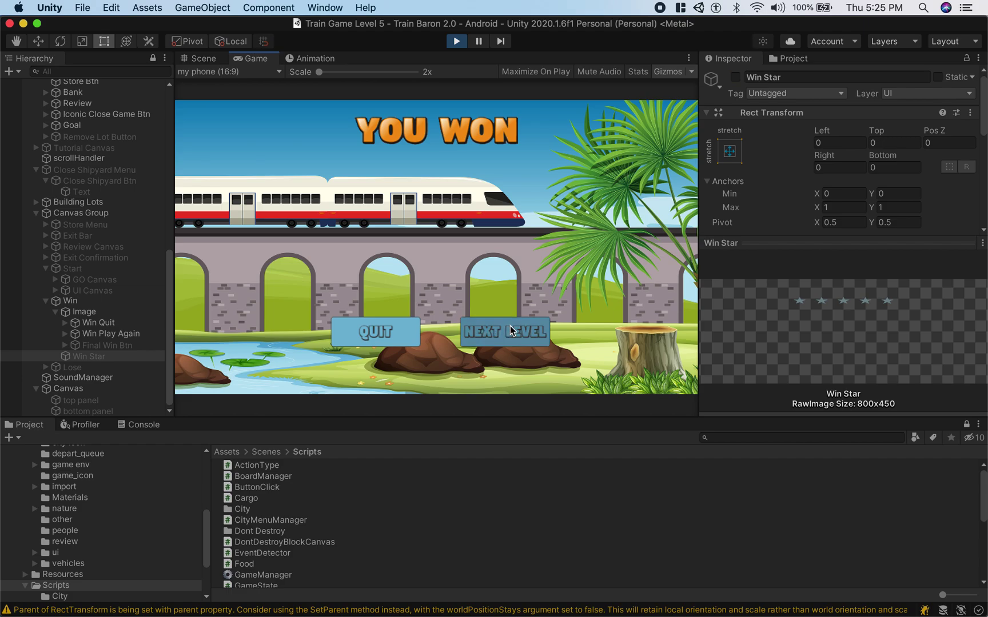
pyautogui.click(526, 331)
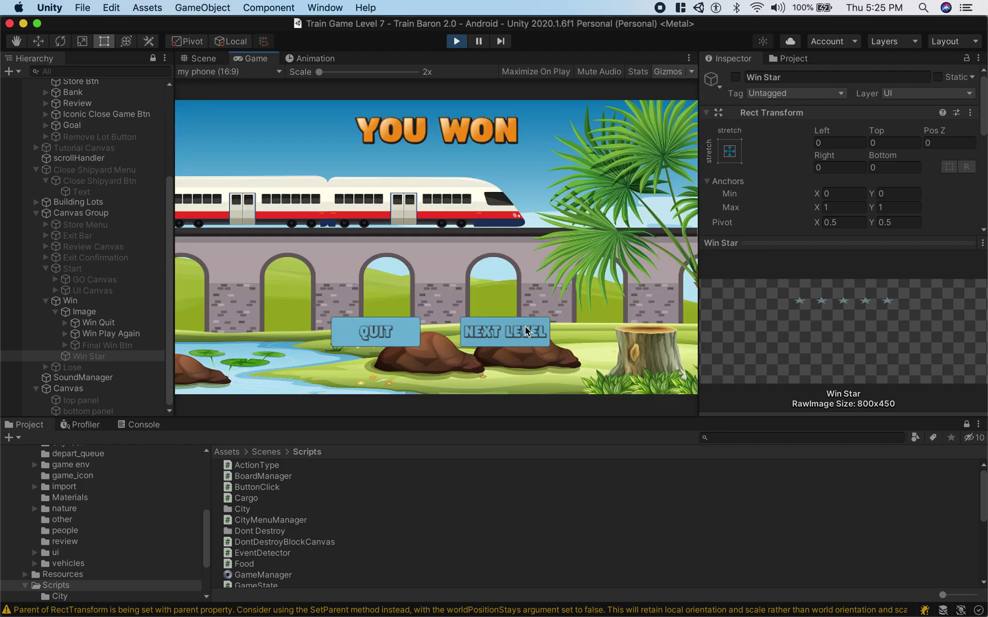
# - Reactivate the Win Star object to compare the win screen with it, and deactivate it again
pyautogui.click(117, 356)
pyautogui.click(736, 78)
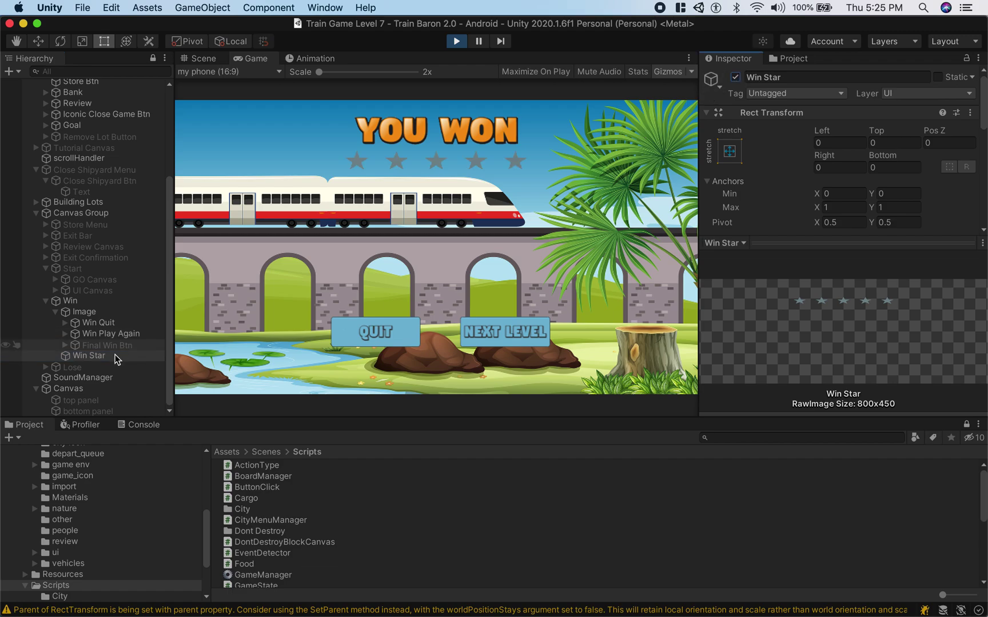
pyautogui.click(737, 77)
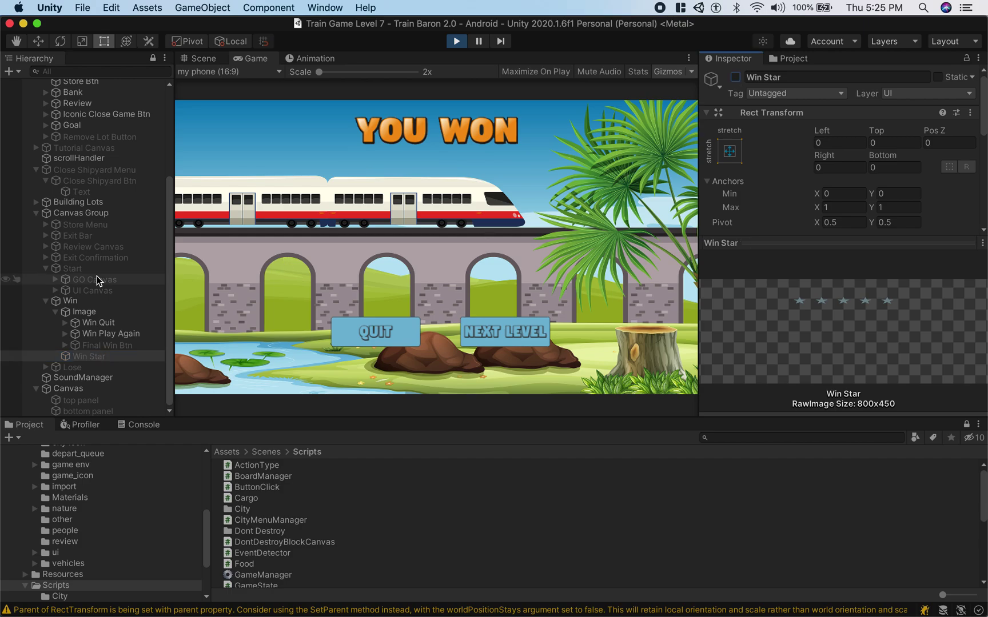
# - Deactivate the EventSystem of the Train Game Level 7 scene to check the Next Level button without it, and reactivate it
pyautogui.scroll(2, 97, 276)
pyautogui.scroll(5, 97, 276)
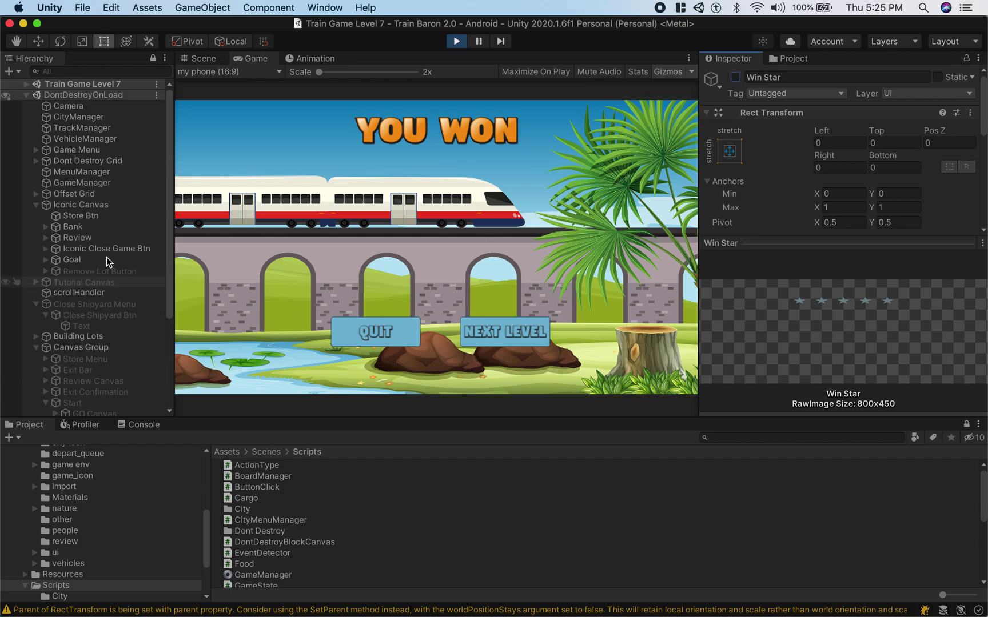
pyautogui.click(28, 84)
pyautogui.click(65, 95)
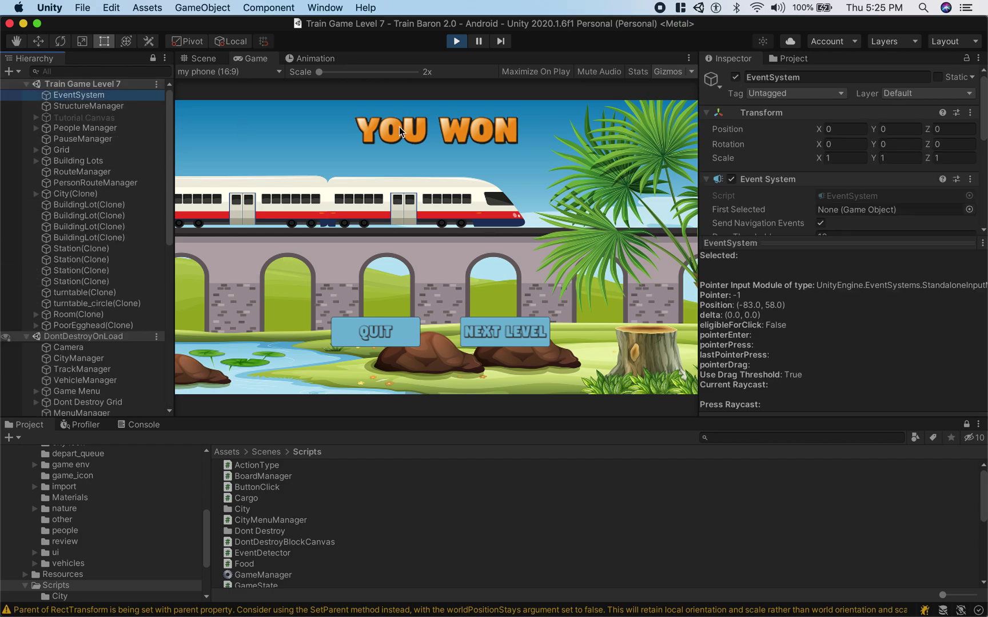
pyautogui.click(736, 78)
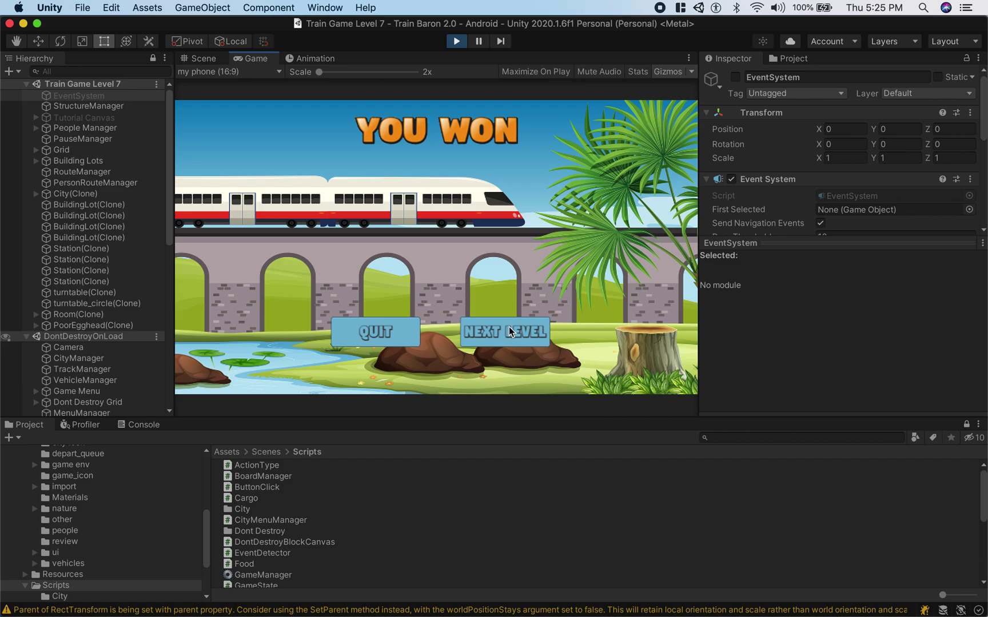
pyautogui.click(151, 97)
pyautogui.click(736, 78)
# - Examine the Button component of the Win Play Again object, including its color transition and On Click list
pyautogui.scroll(-8, 111, 330)
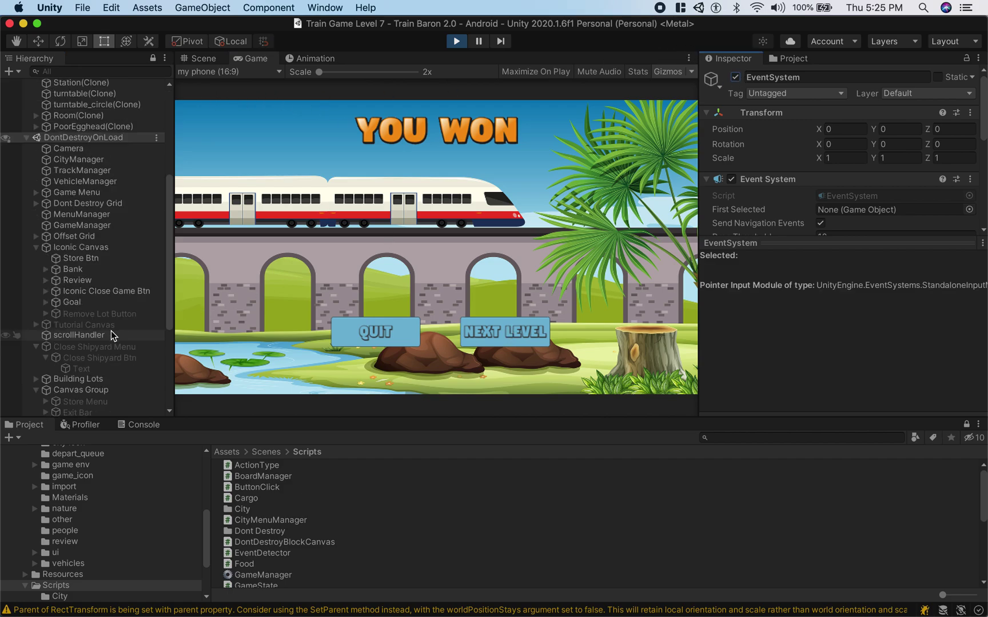
pyautogui.scroll(-3, 117, 325)
pyautogui.scroll(-2, 120, 341)
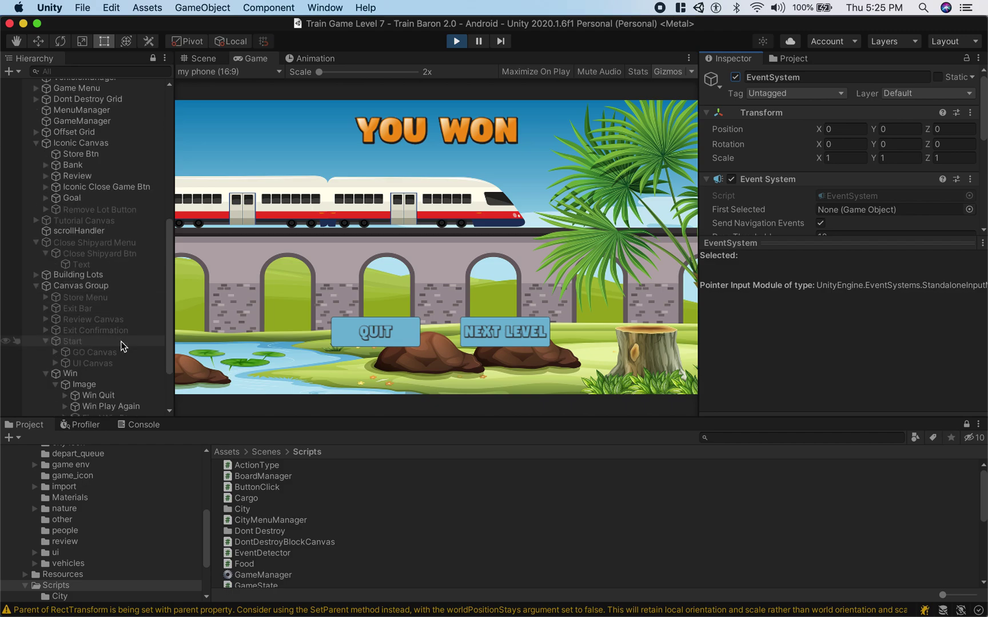
pyautogui.click(137, 383)
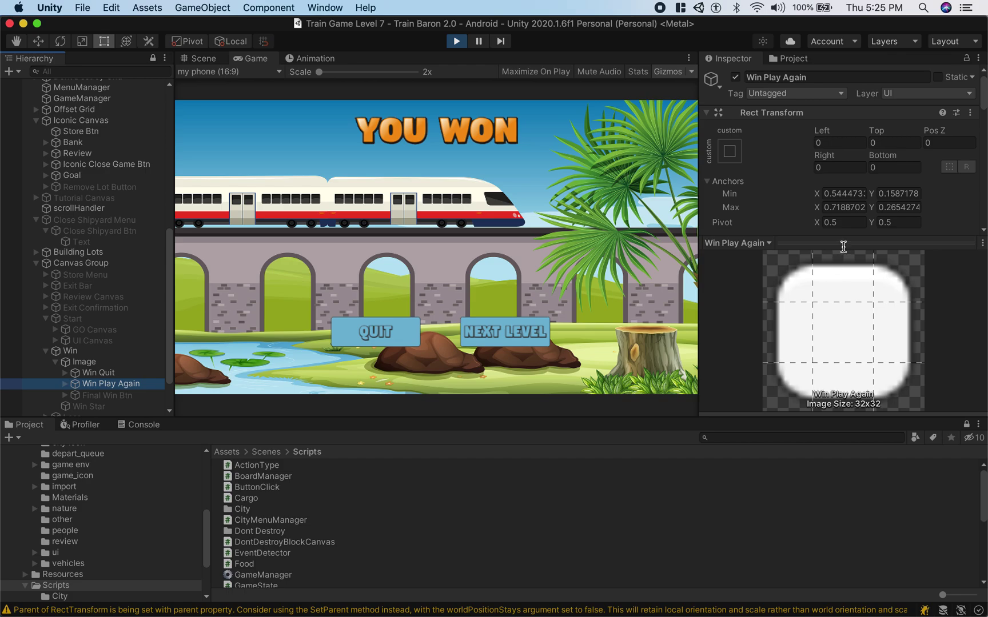
pyautogui.moveTo(844, 246); pyautogui.dragTo(844, 273)
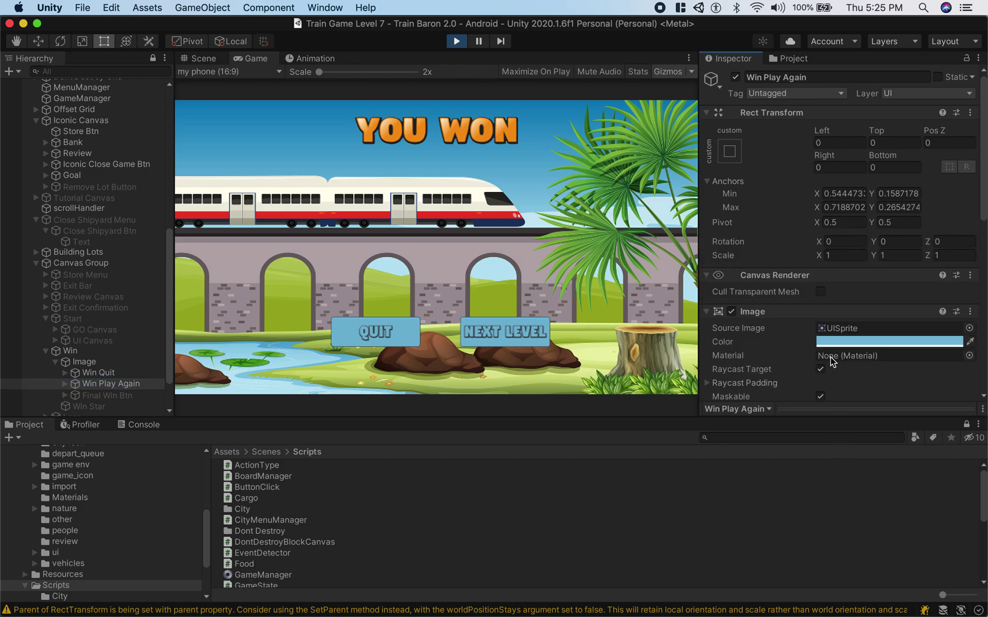
pyautogui.scroll(-10, 823, 336)
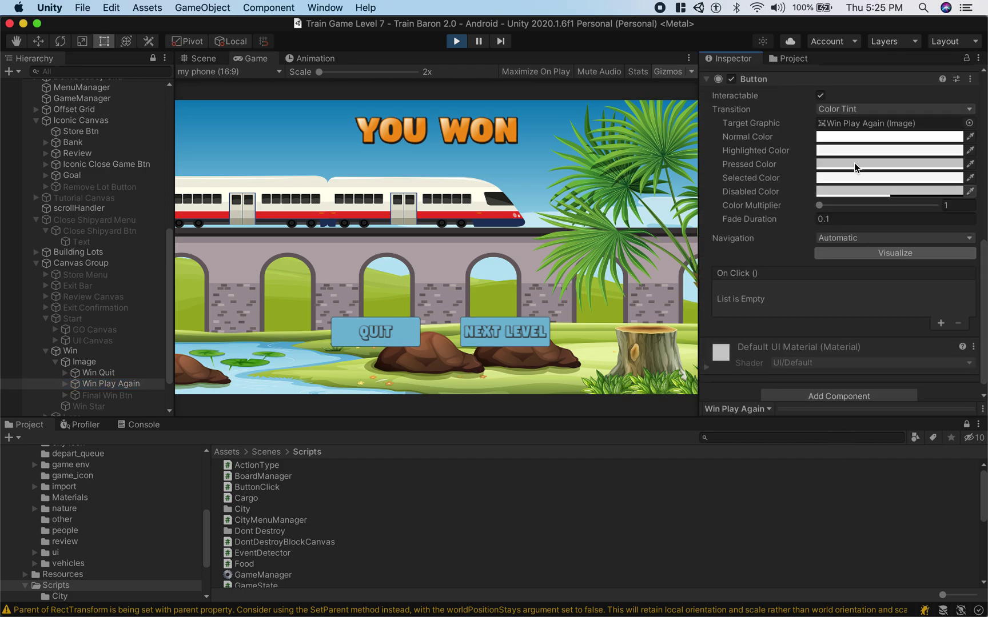
# - Make the Win Play Again button non-interactable, test Next Level in the running game, and make the button interactable again
pyautogui.click(820, 96)
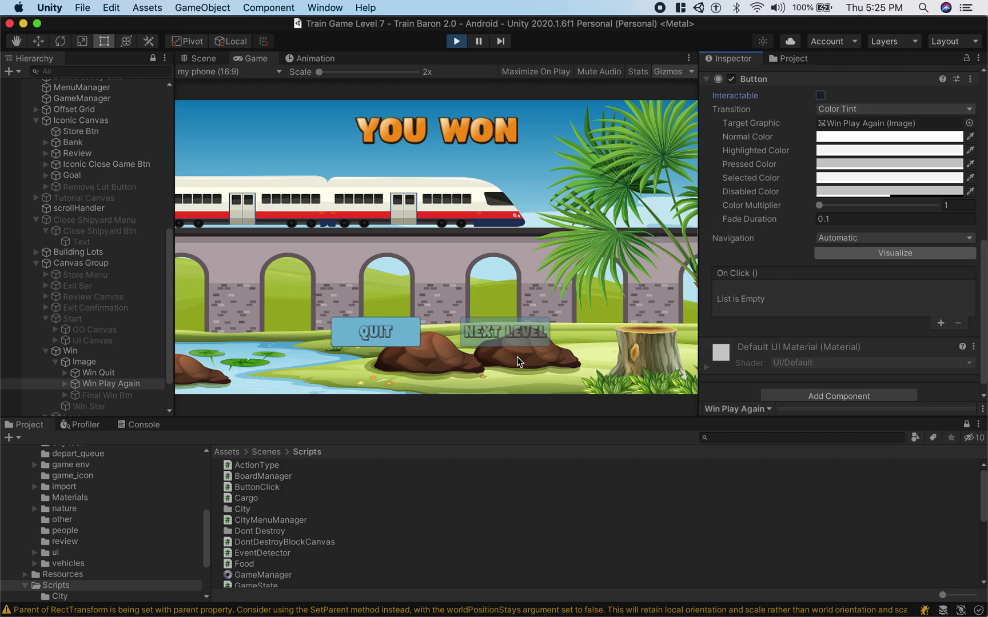
pyautogui.click(513, 339)
pyautogui.click(820, 95)
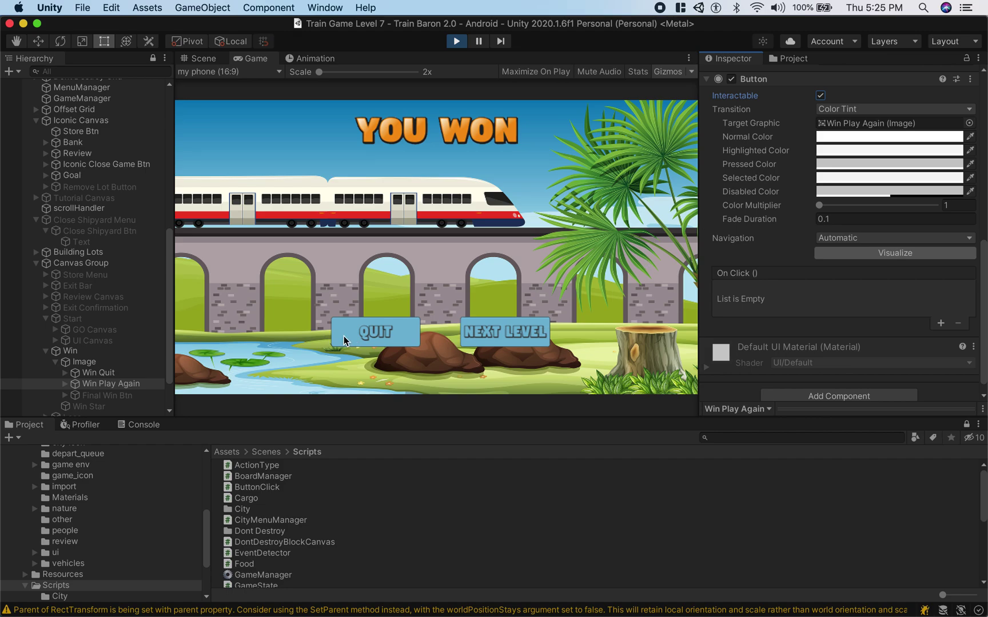
# - Inspect the Win Star object's Raw Image component and expand the pointer readout of the Train Game Level 7 scene's EventSystem
pyautogui.scroll(-2, 111, 378)
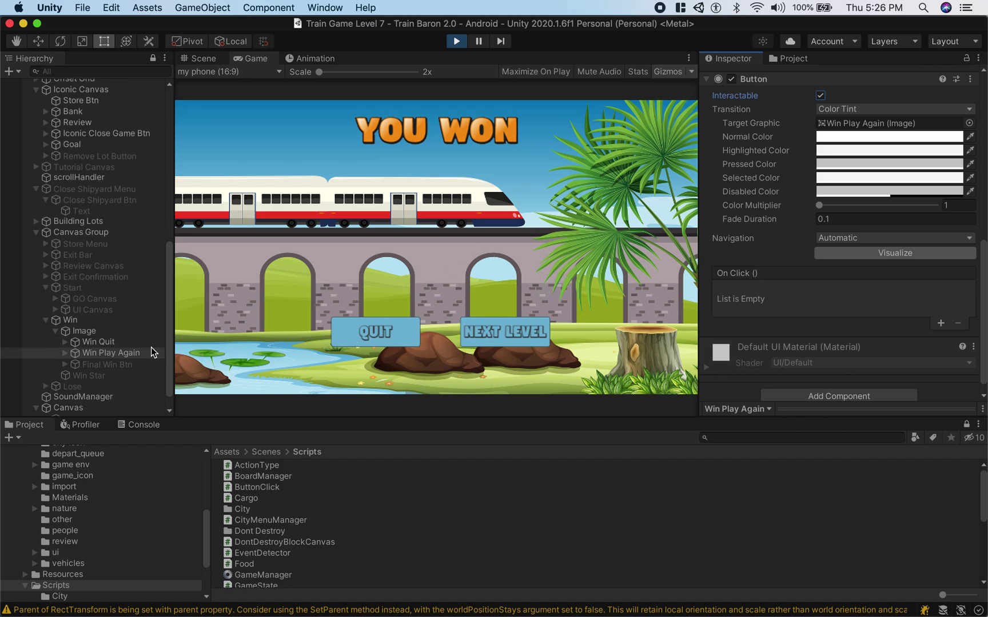
pyautogui.click(105, 376)
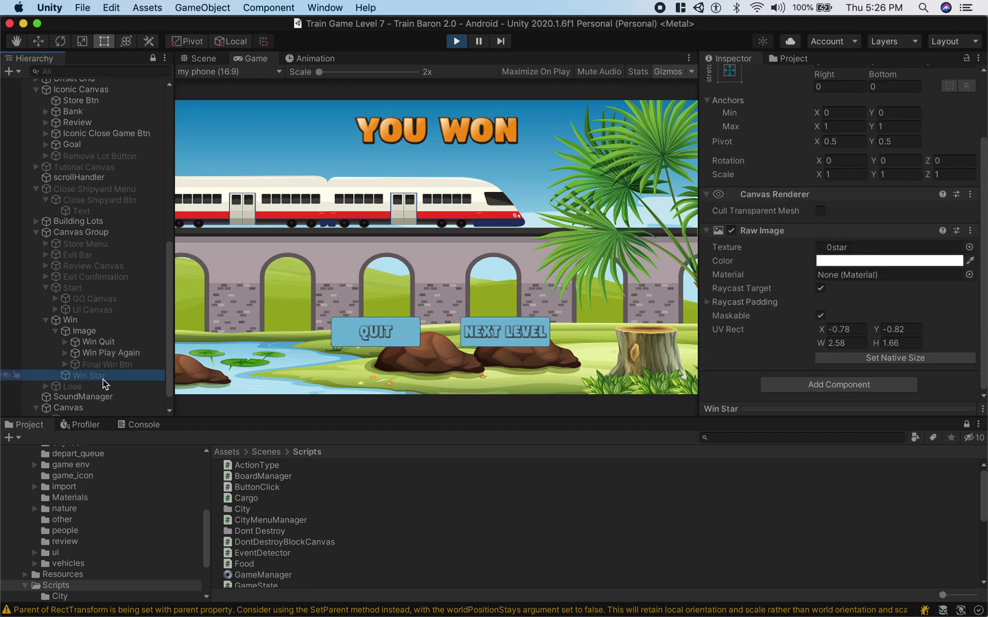
pyautogui.scroll(15, 126, 355)
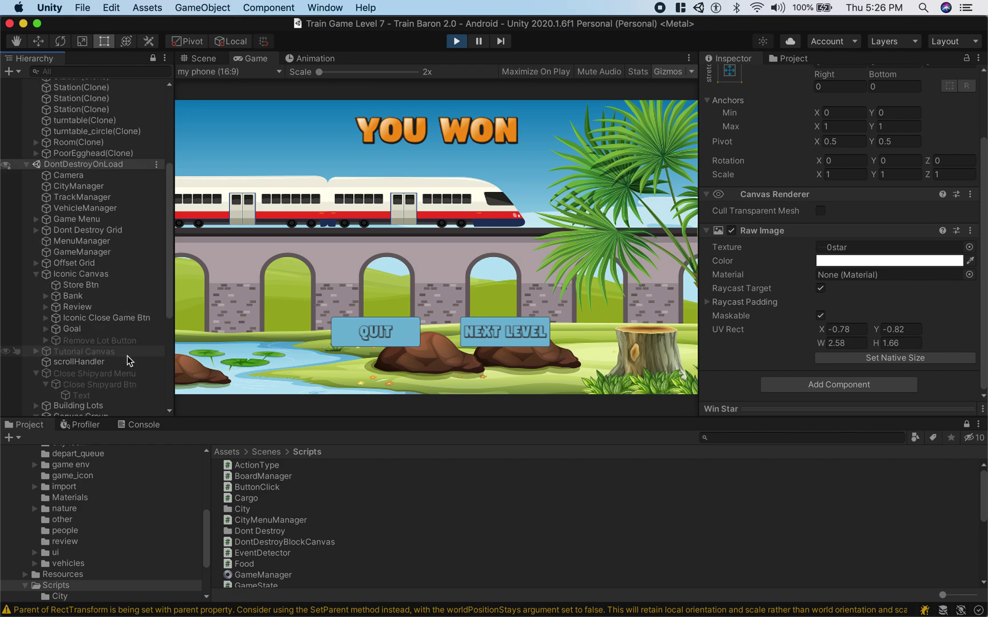
pyautogui.click(118, 95)
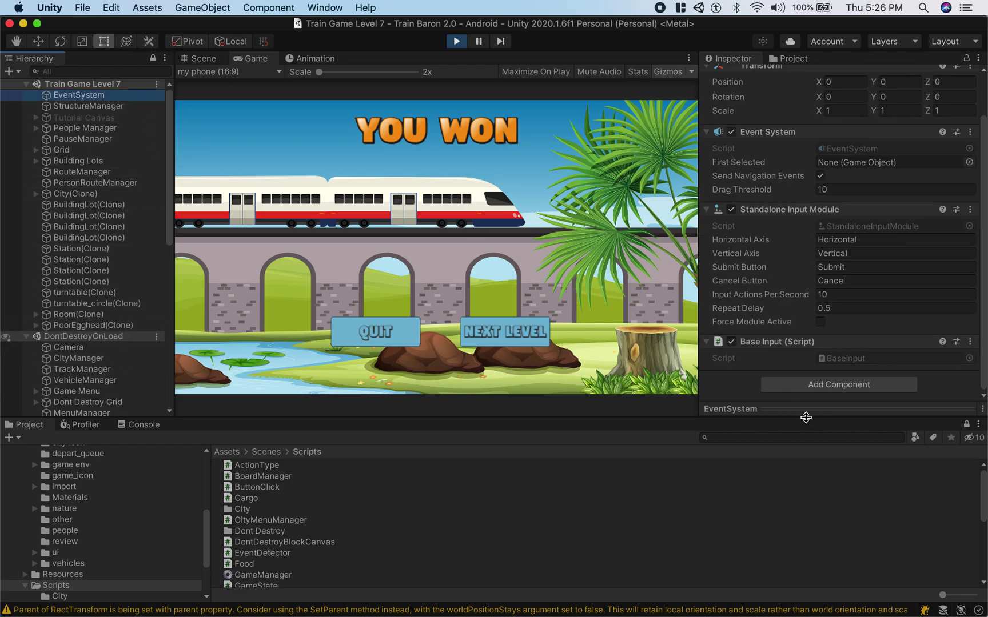
pyautogui.moveTo(779, 405); pyautogui.dragTo(766, 217)
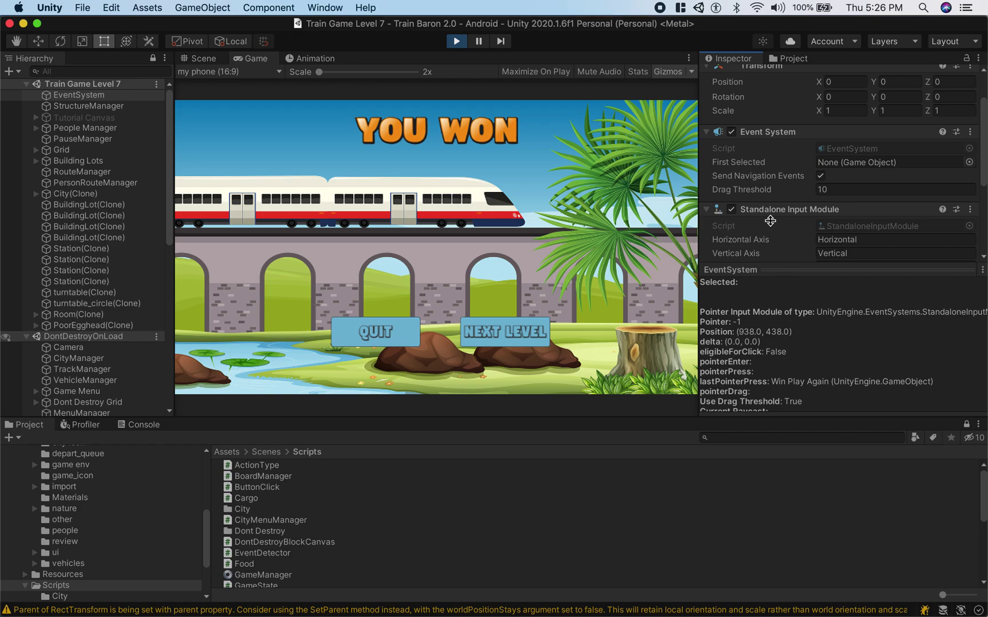